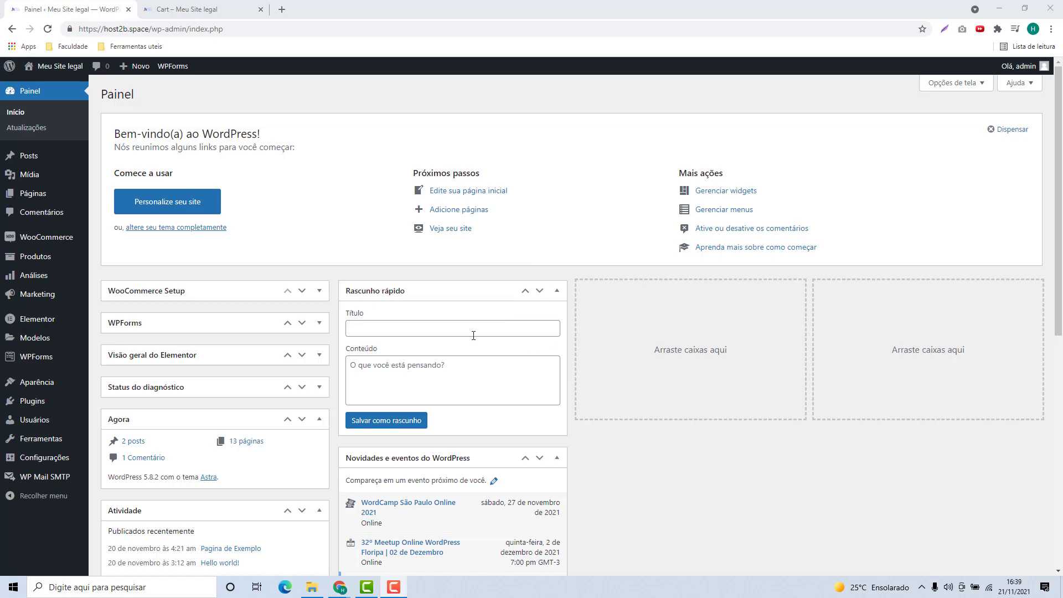
Step: Search the Plugins > Adicionar novo directory for 'pix' and browse the results
left_click(30, 404)
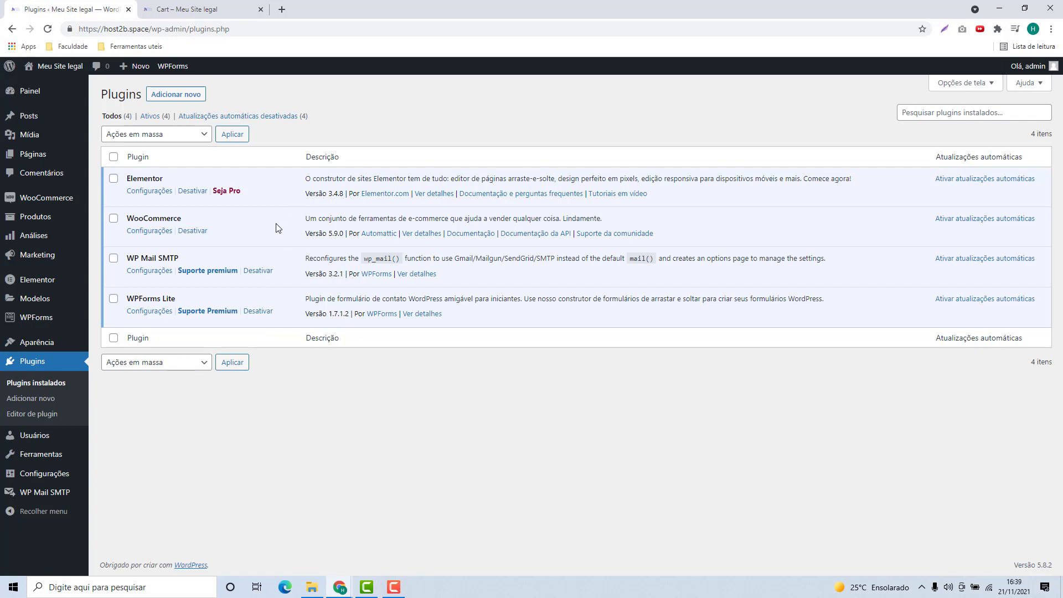
left_click(178, 96)
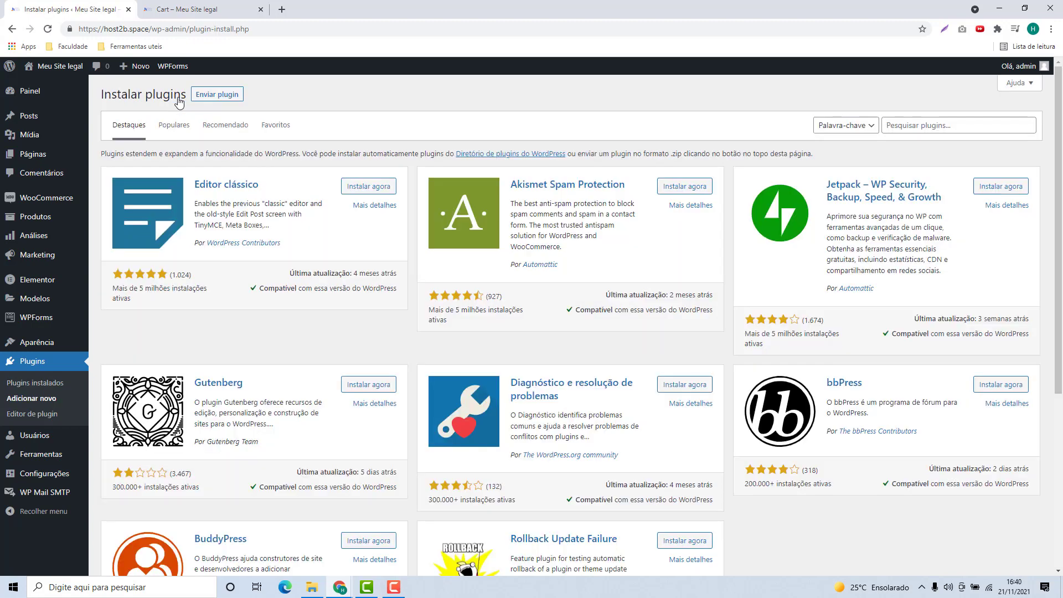
left_click(895, 129)
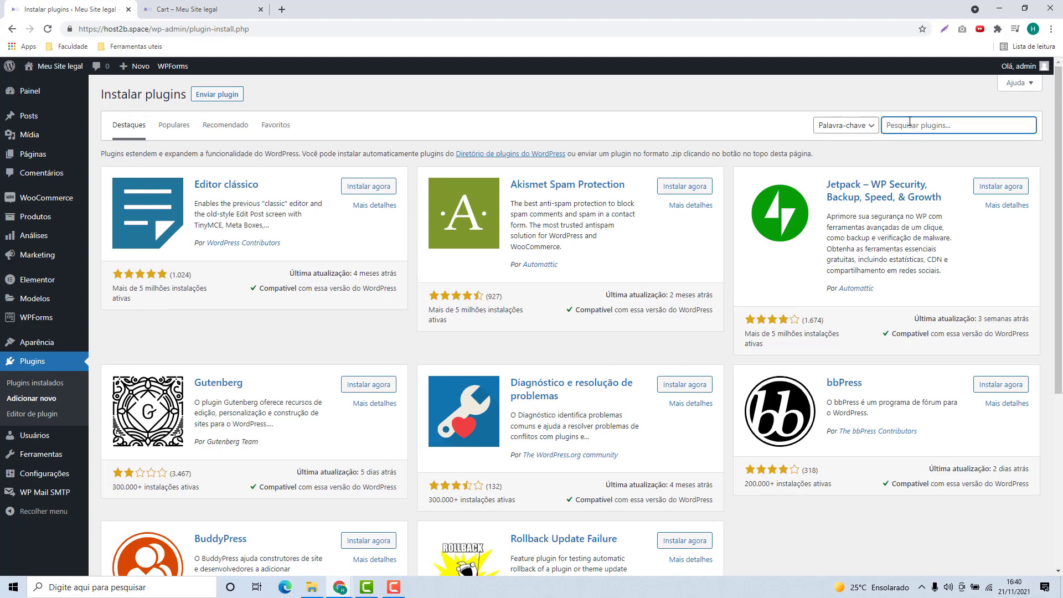
type("pl")
type("x")
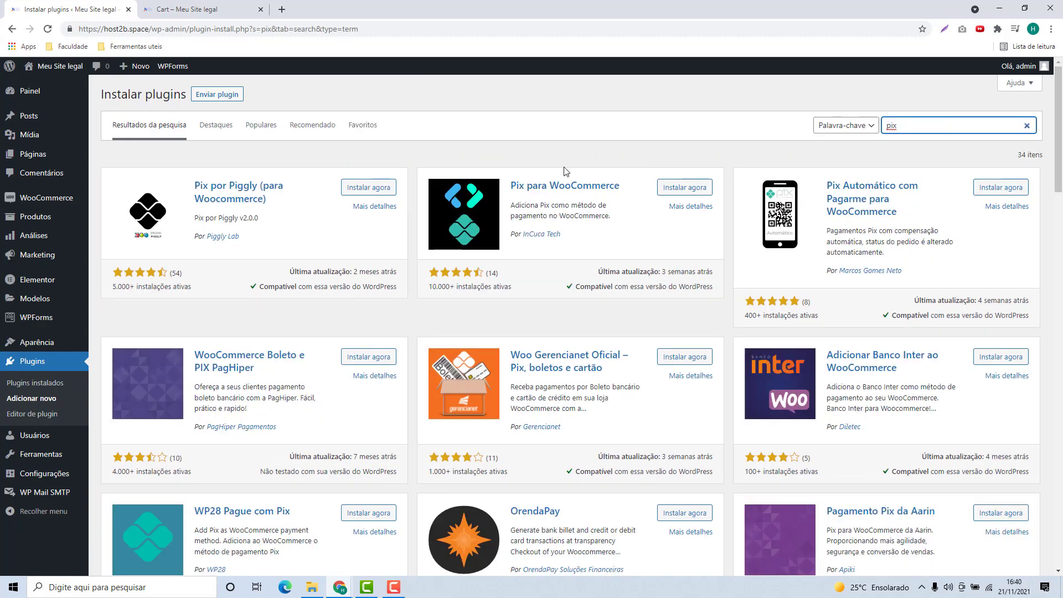
scroll(398, 233, "down", 10)
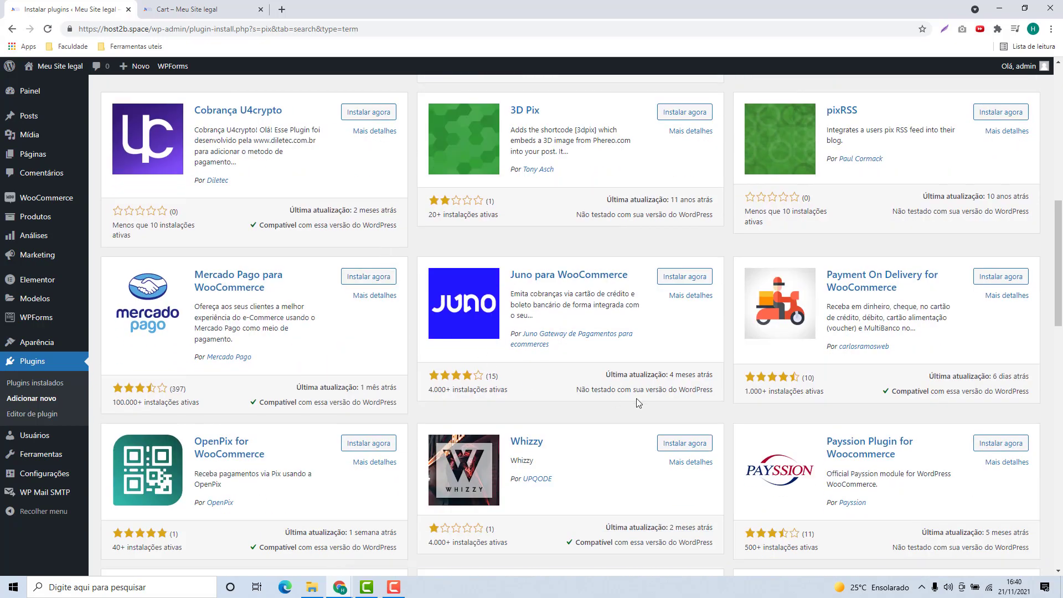
scroll(705, 385, "up", 10)
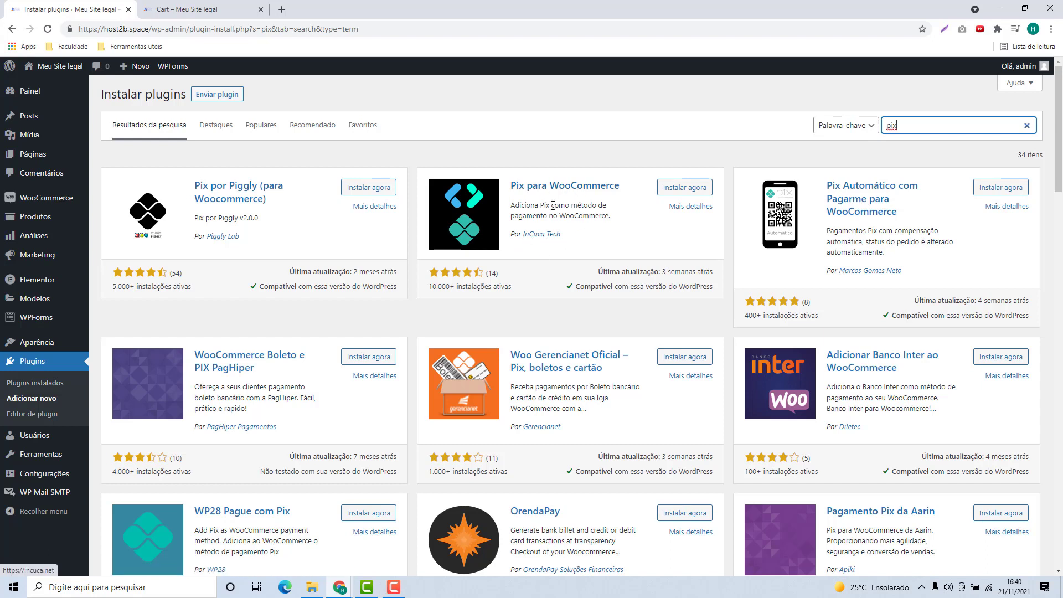
Step: Install Pix para WooCommerce with Instalar agora, then activate it with Ativar
left_click(678, 191)
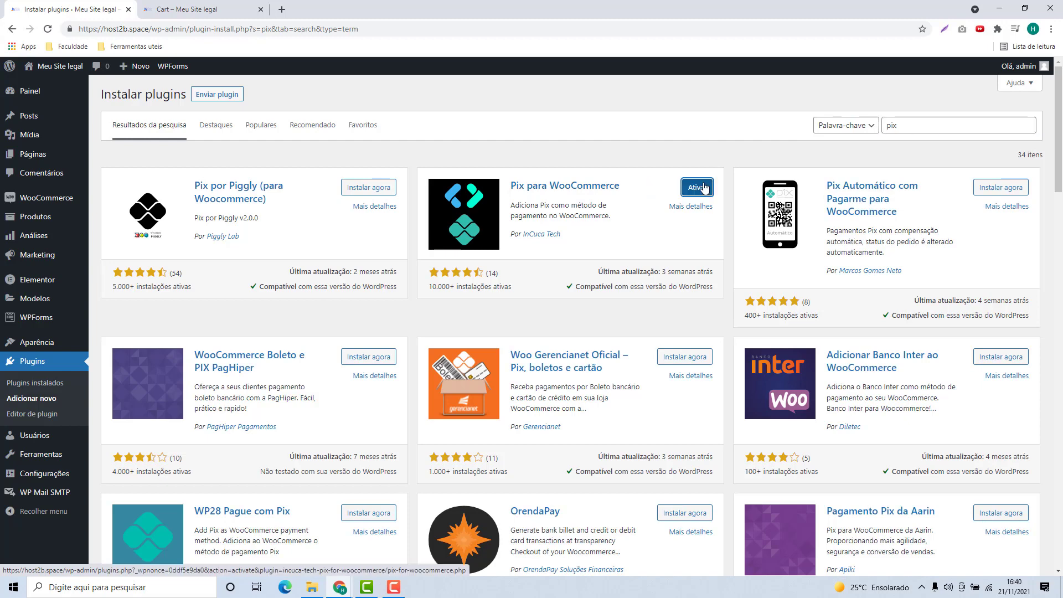
left_click(698, 190)
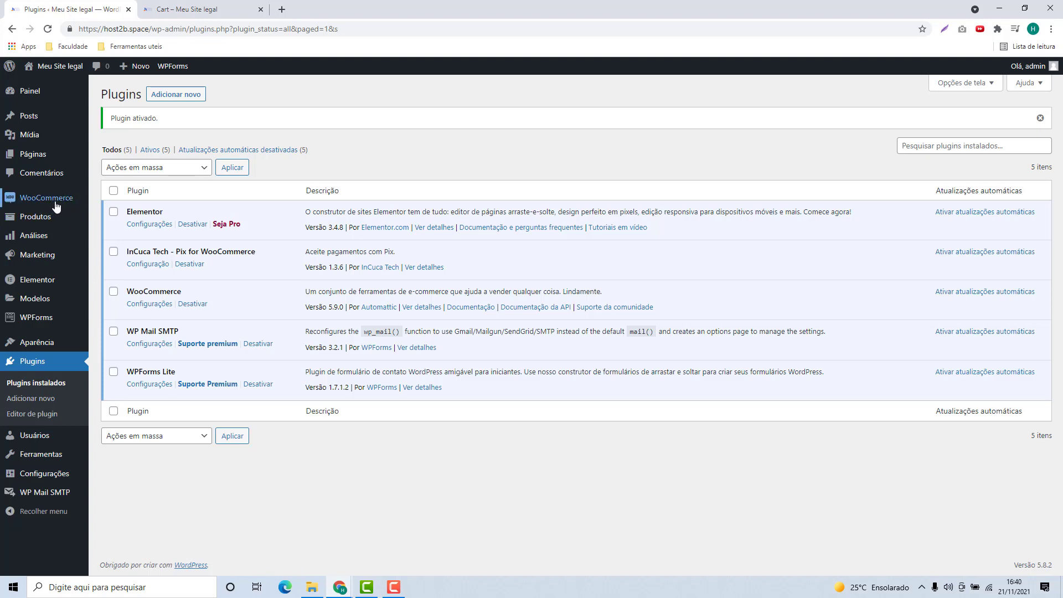
mouse_move(36, 205)
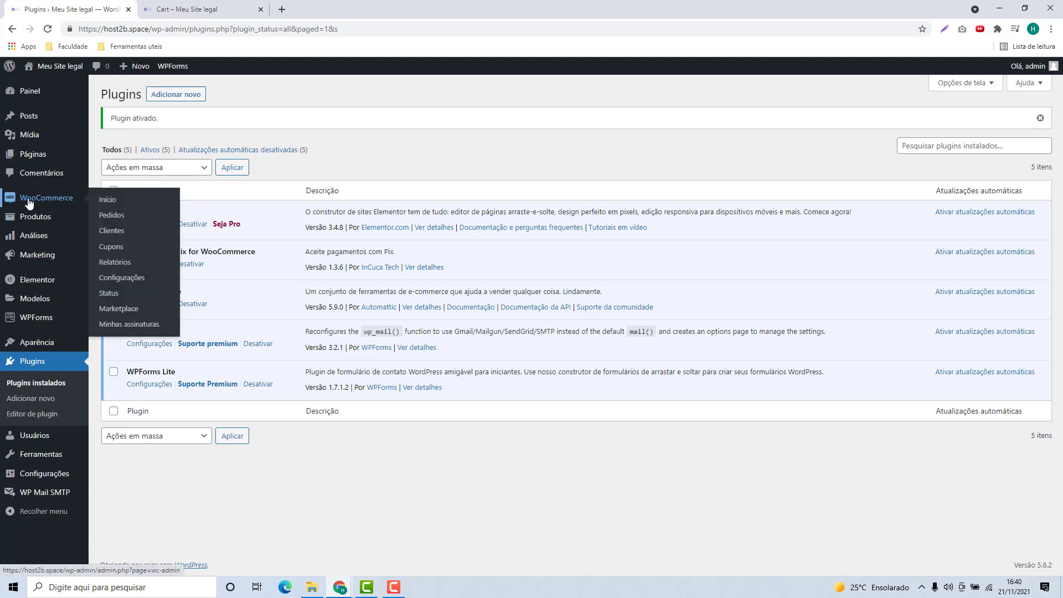
Step: Open WooCommerce Configurações on the Pagamentos tab
left_click(117, 282)
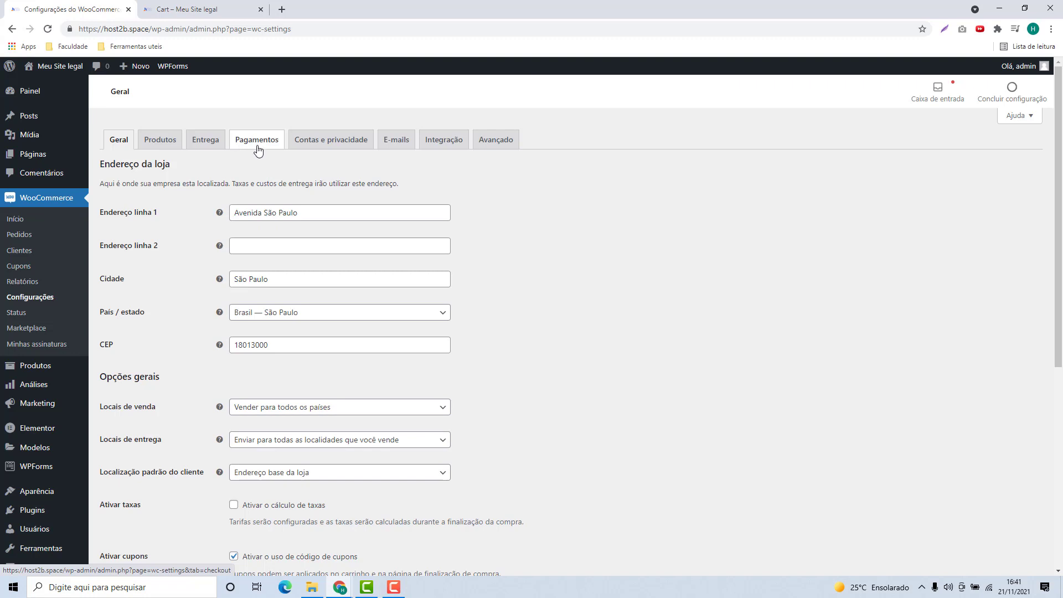
left_click(257, 153)
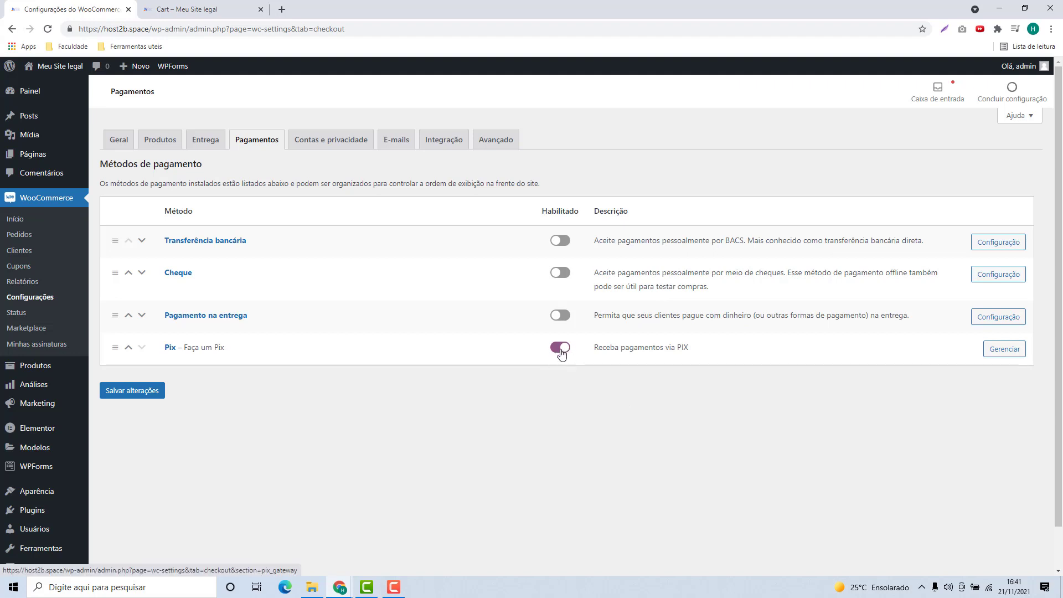
Step: Open Pix's Gerenciar settings and review the Faça um Pix title and checkout description
left_click(1005, 349)
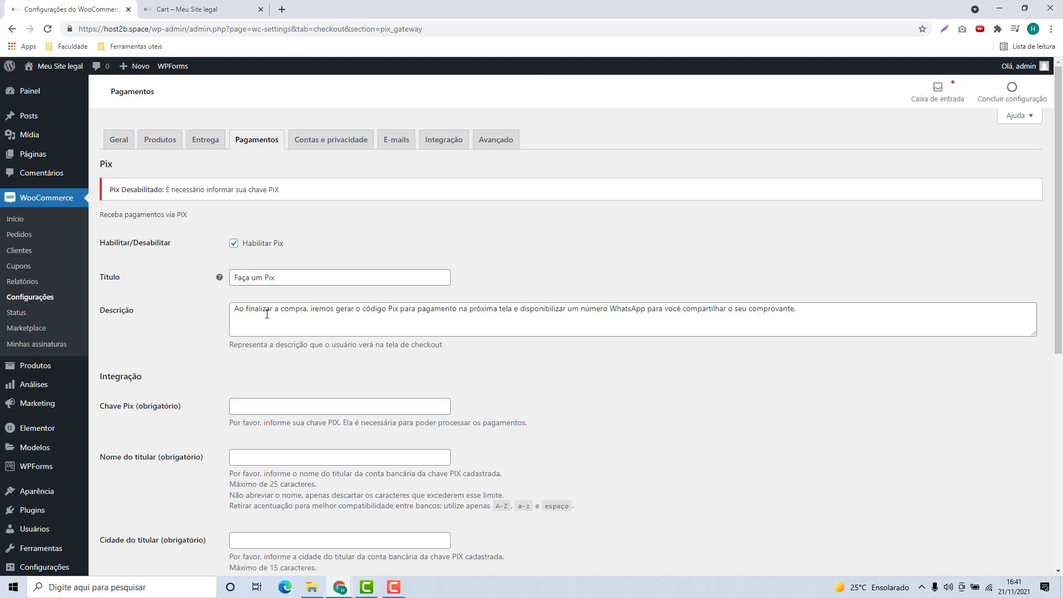
left_click_drag(237, 310, 826, 343)
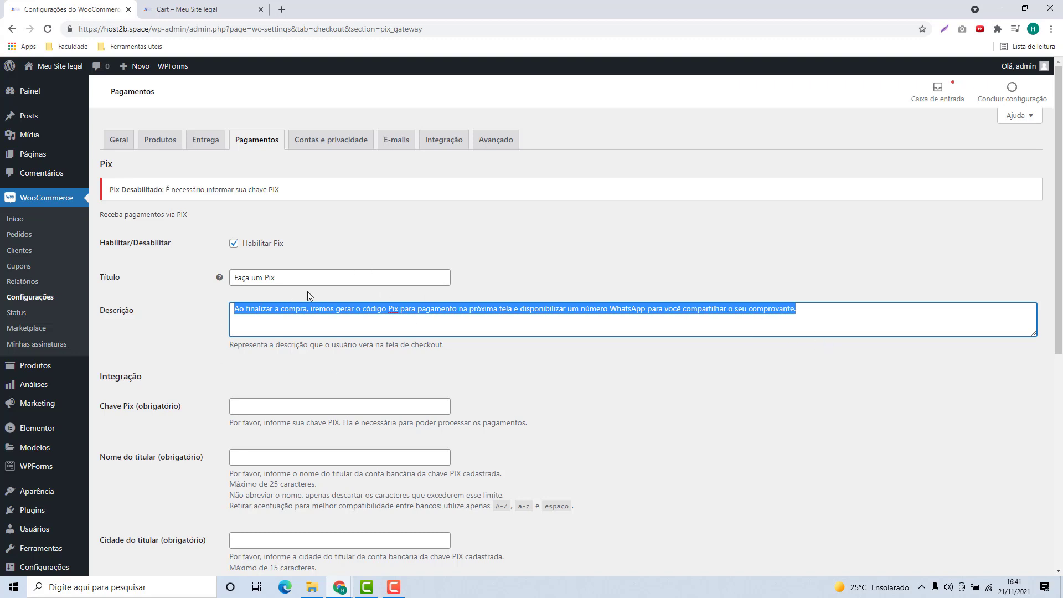
left_click(280, 311)
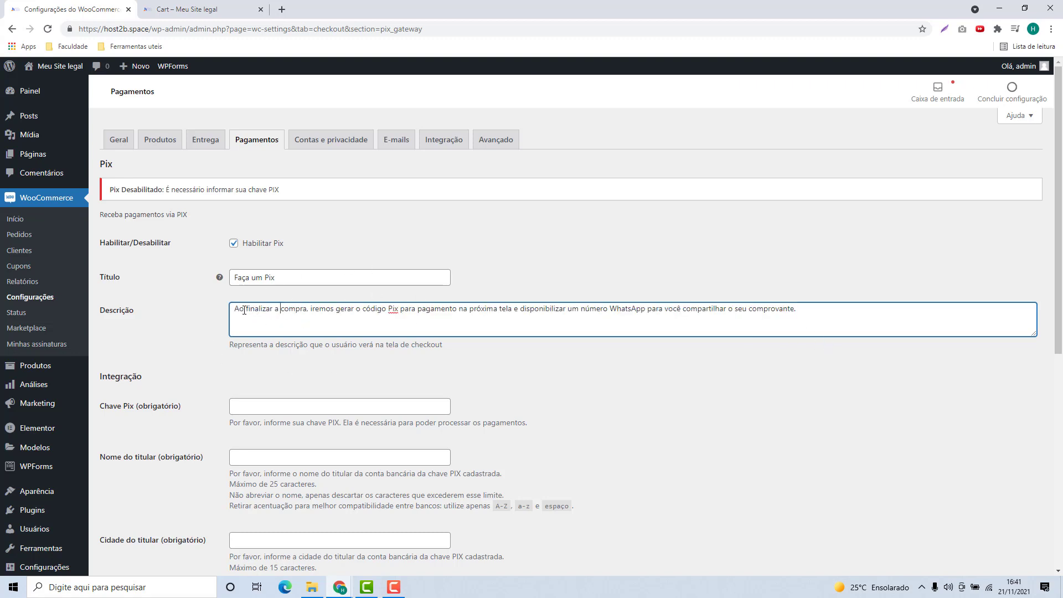
left_click_drag(235, 310, 566, 309)
left_click_drag(646, 306, 825, 321)
left_click(760, 318)
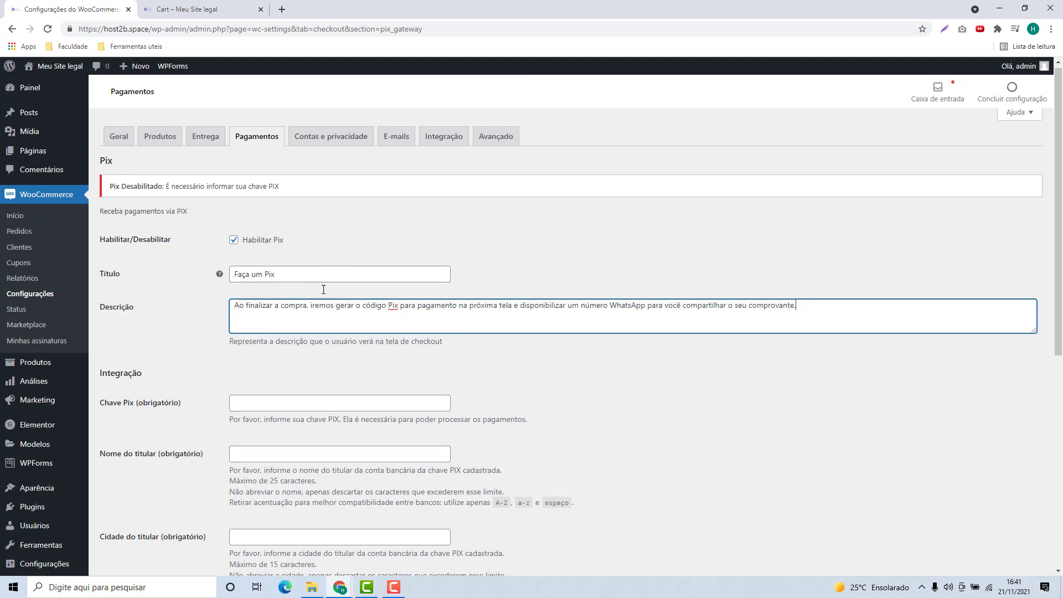
scroll(321, 294, "down", 2)
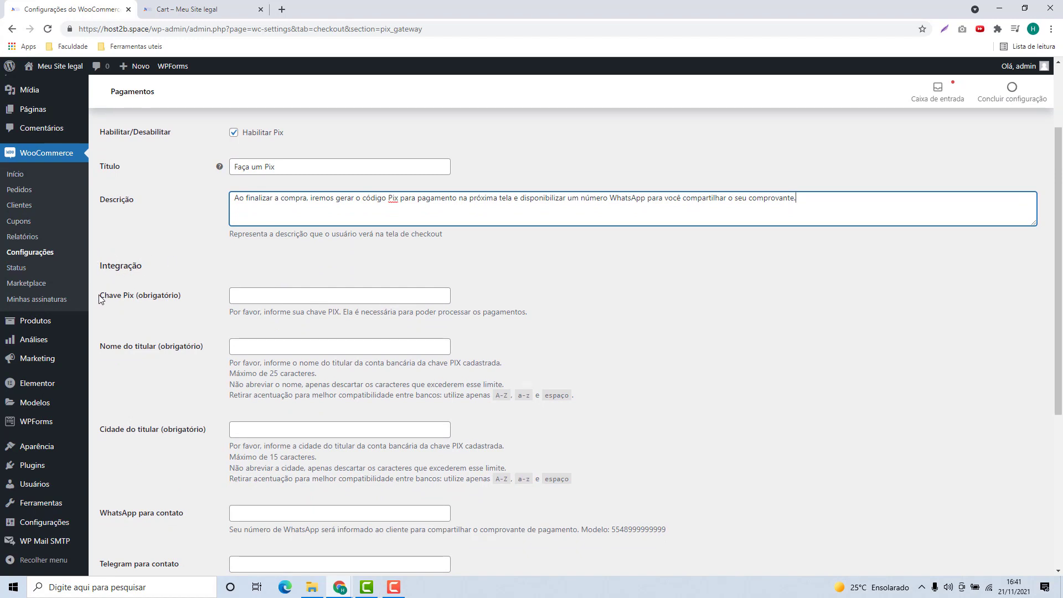
left_click_drag(101, 299, 134, 299)
left_click(258, 300)
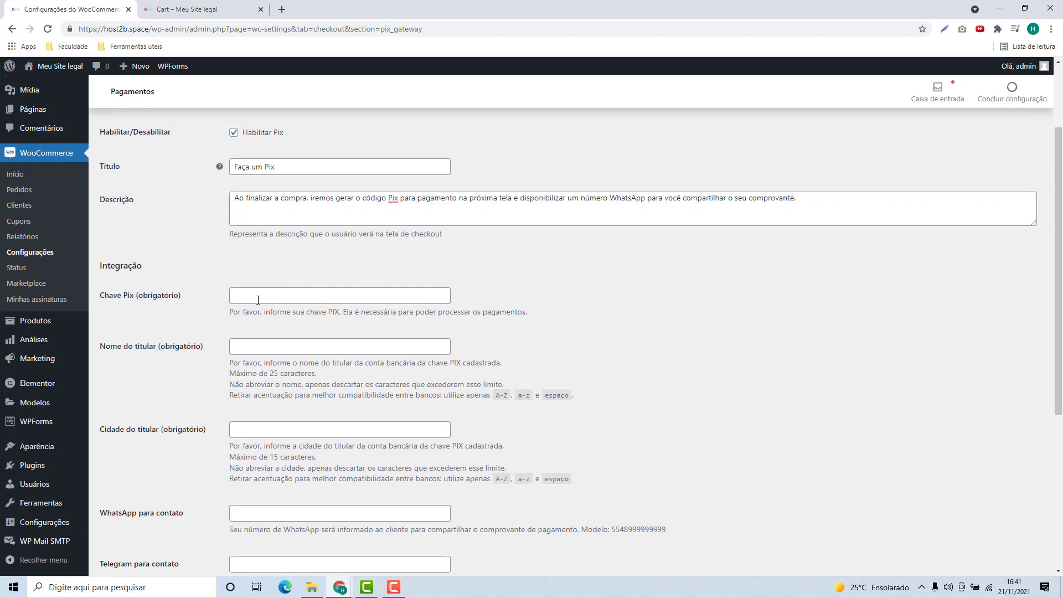
Step: Enter the Pix key e-mail, the account holder's name, and São Paulo as holder city
left_click(260, 297)
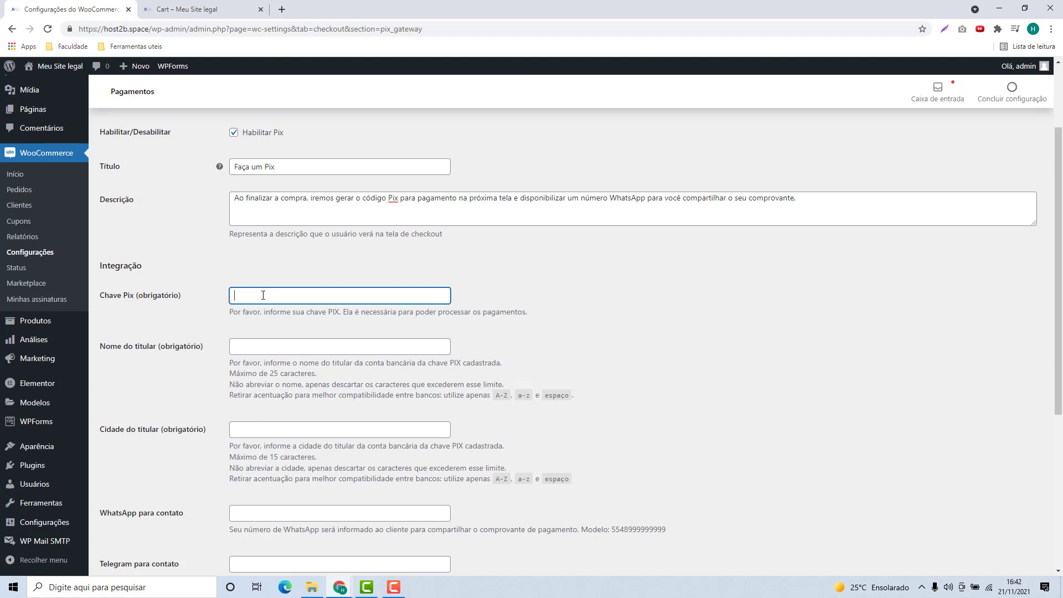
left_click(254, 347)
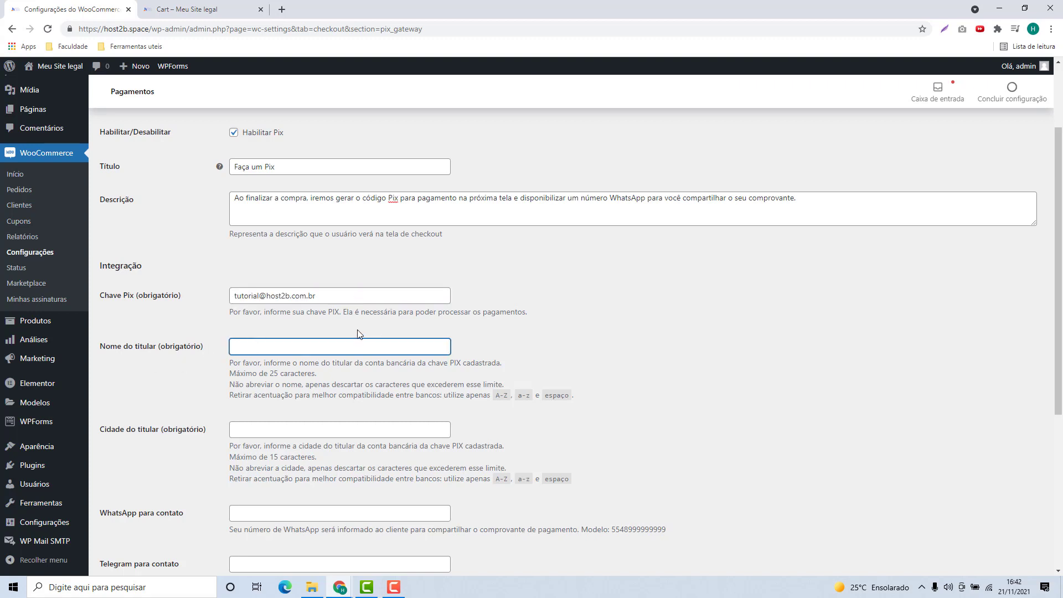
type("Fernando")
scroll(128, 358, "down", 2)
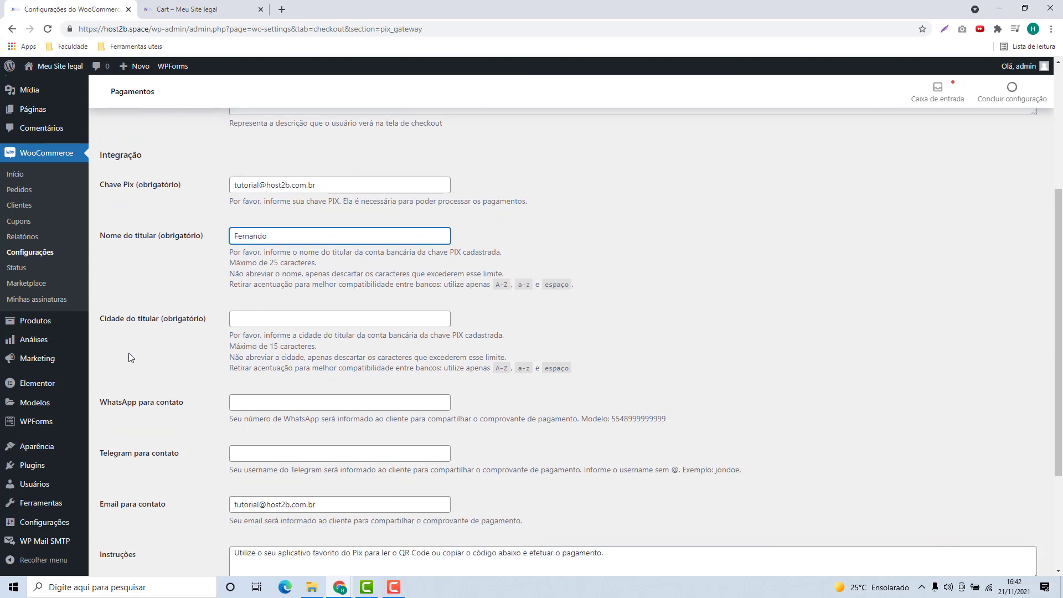
left_click(358, 323)
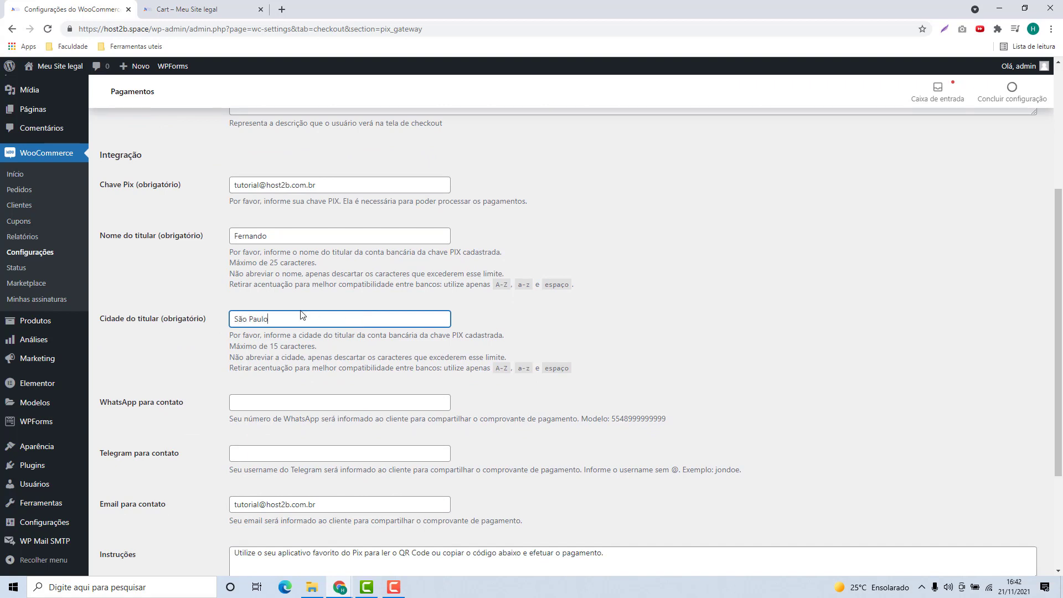
left_click(206, 358)
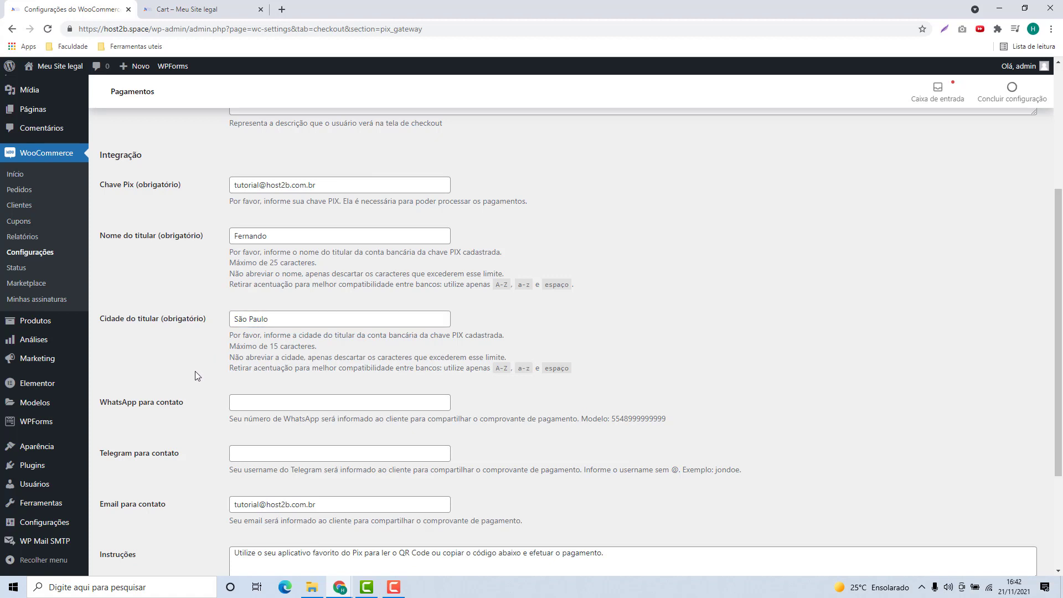
Step: Review the WhatsApp, Telegram and contact e-mail fields of the Pix settings
scroll(195, 371, "down", 2)
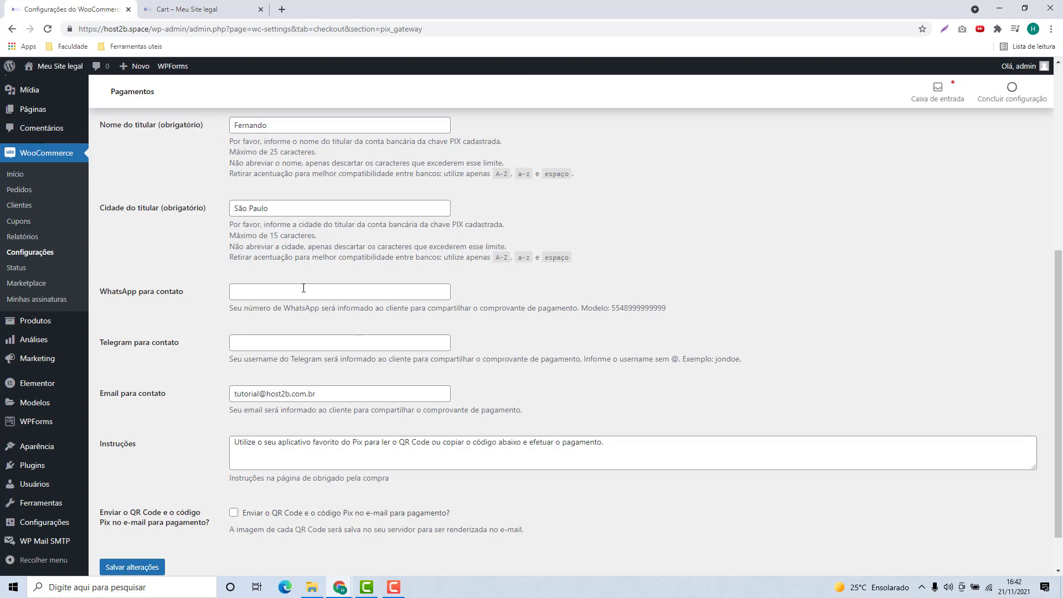
left_click(286, 288)
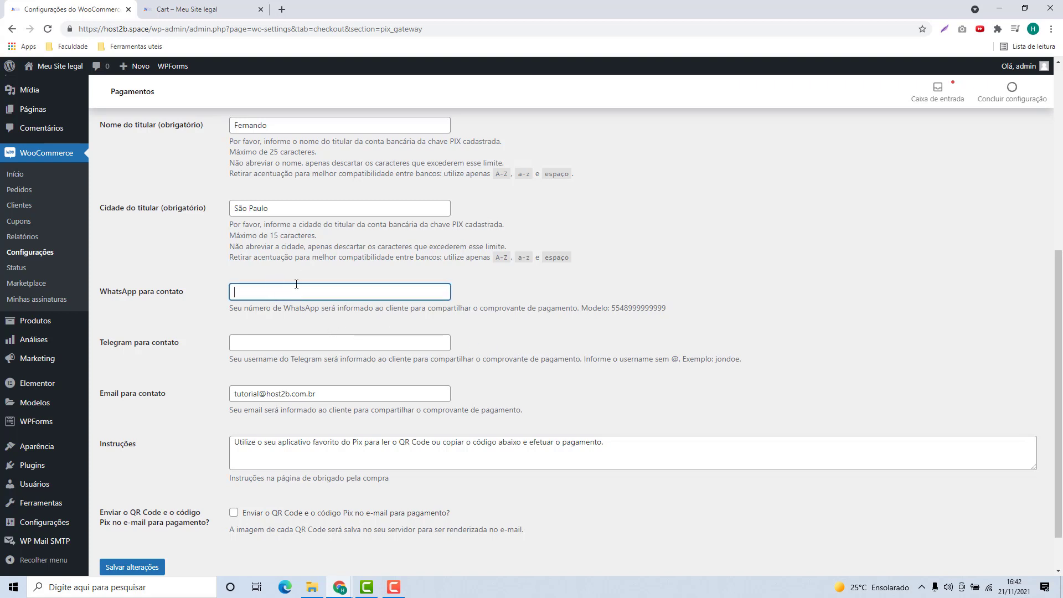
left_click(257, 340)
scroll(258, 341, "down", 1)
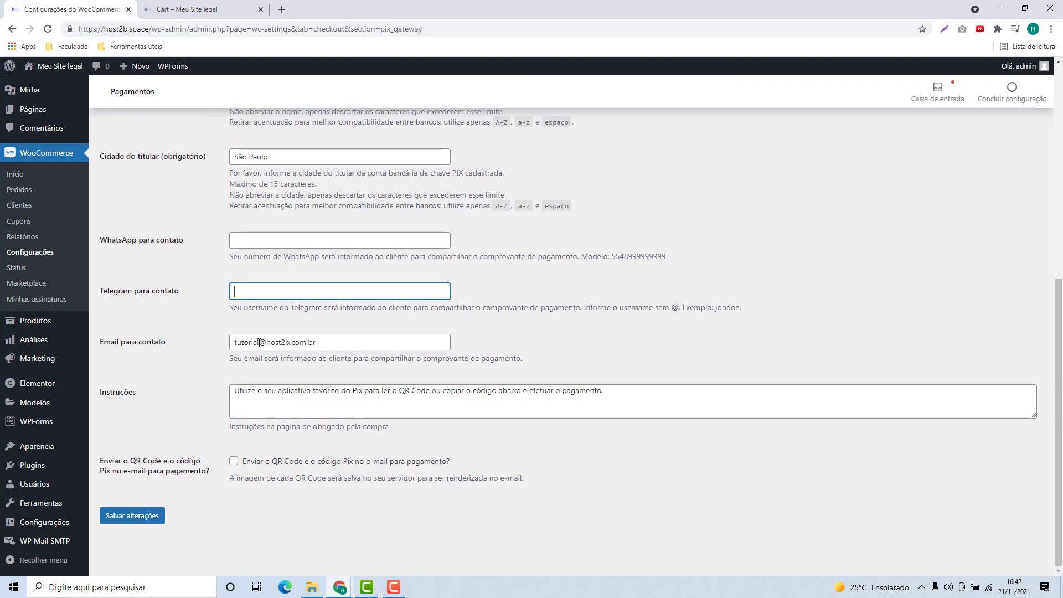
left_click_drag(237, 342, 388, 359)
left_click(195, 355)
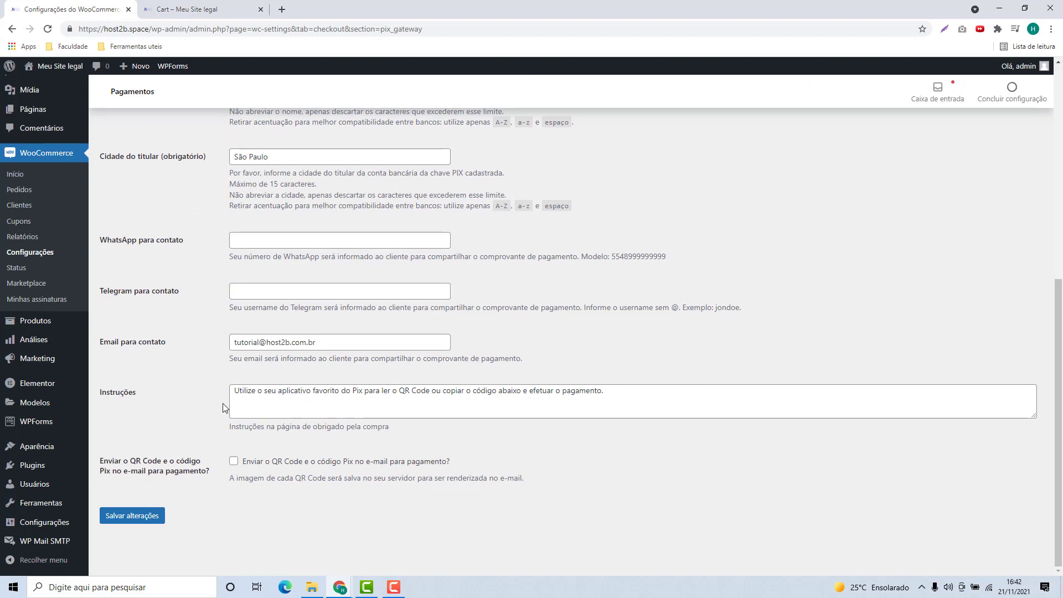
Step: Check the thank-you page Instruções text and save the Pix settings
left_click_drag(235, 397, 659, 403)
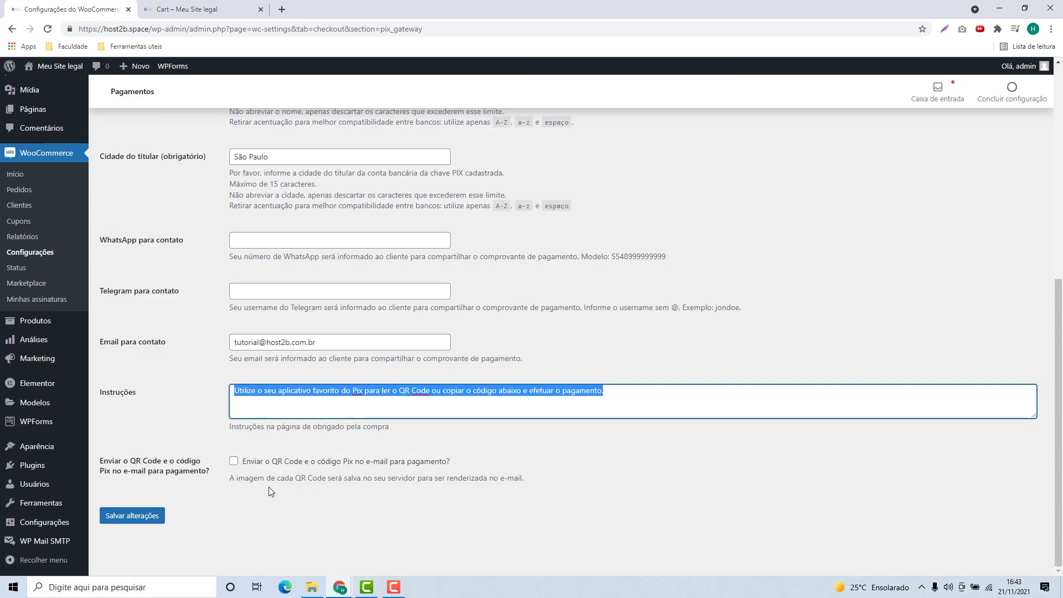
left_click(188, 510)
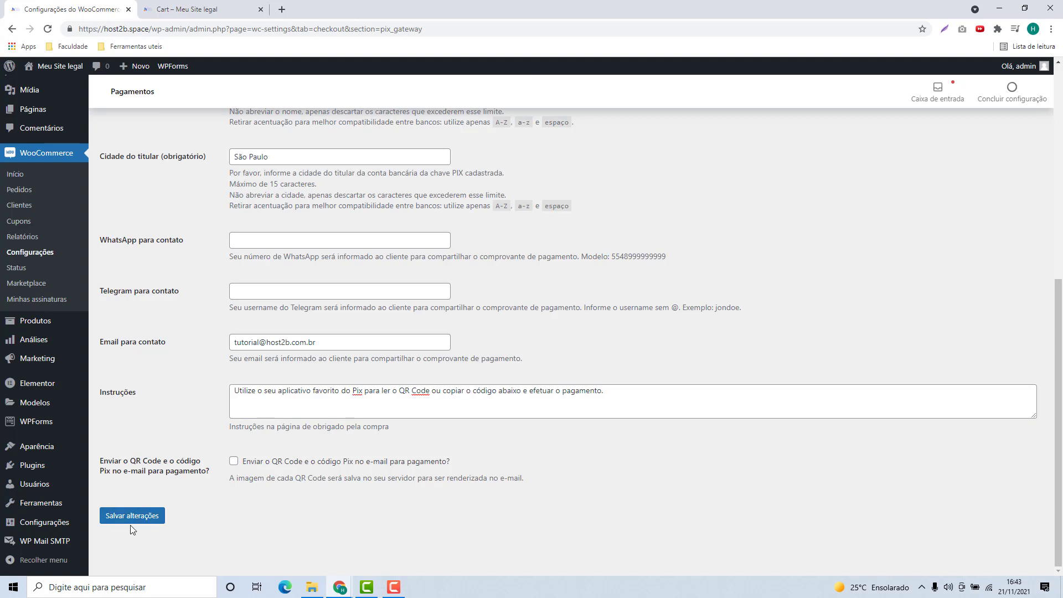
left_click(132, 519)
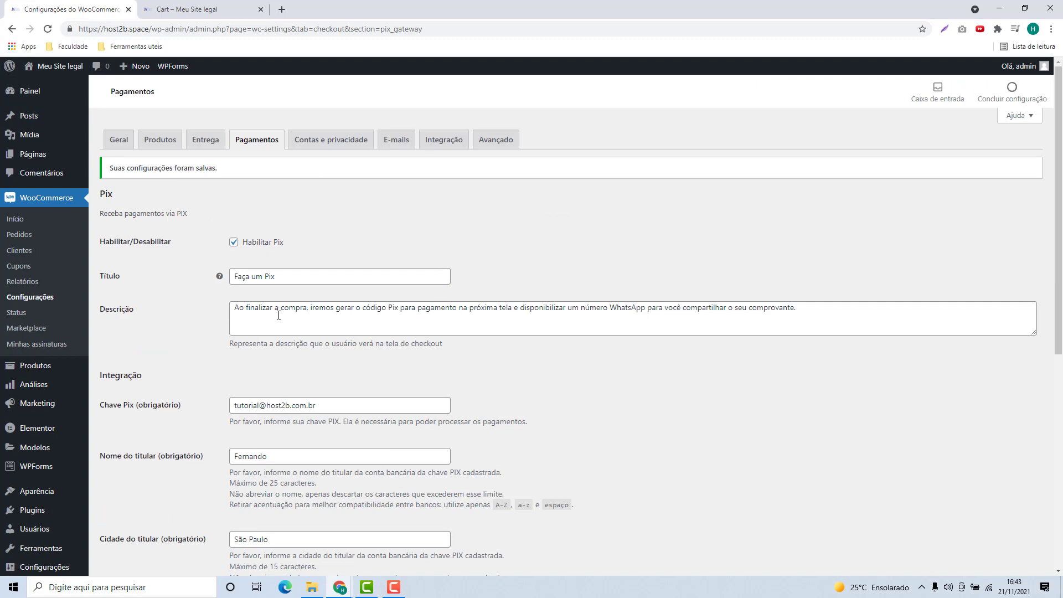
Step: Go to the storefront checkout for Hoodie with Zipper and check the Faça um Pix option
left_click(184, 12)
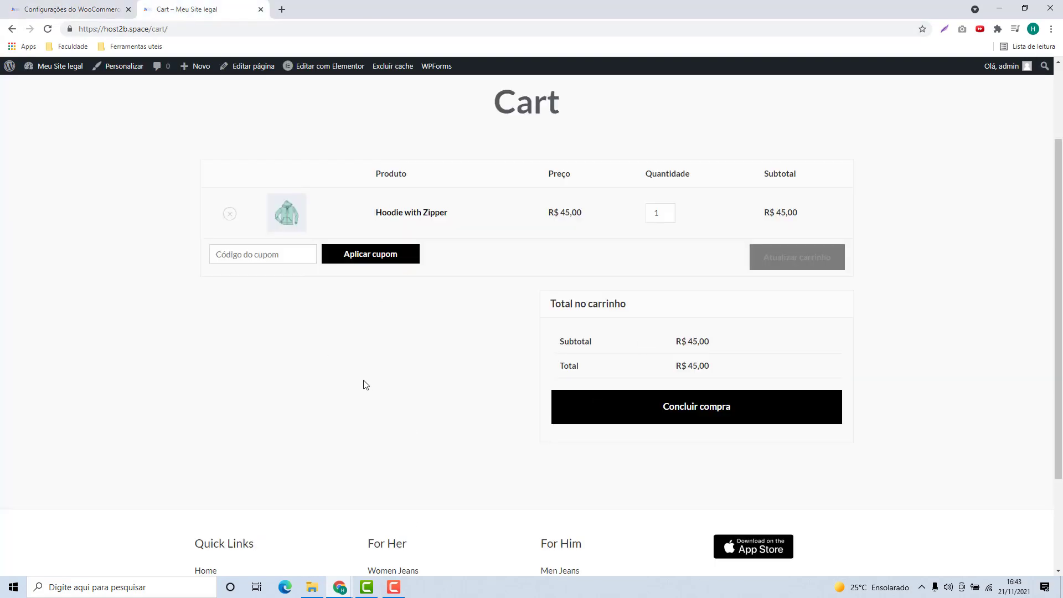
scroll(366, 384, "up", 2)
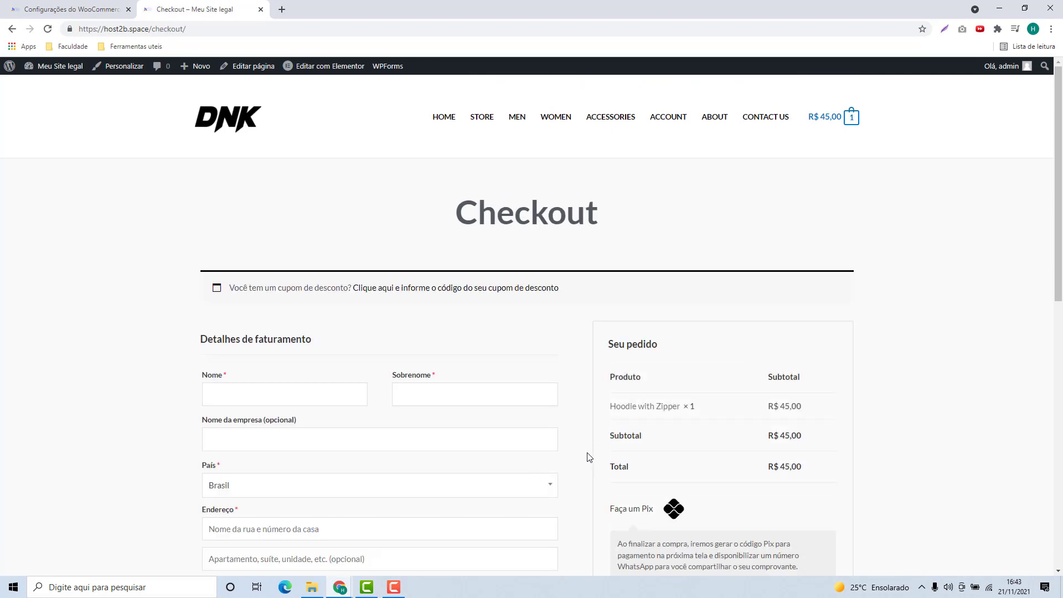
scroll(589, 456, "down", 3)
triple_click(630, 343)
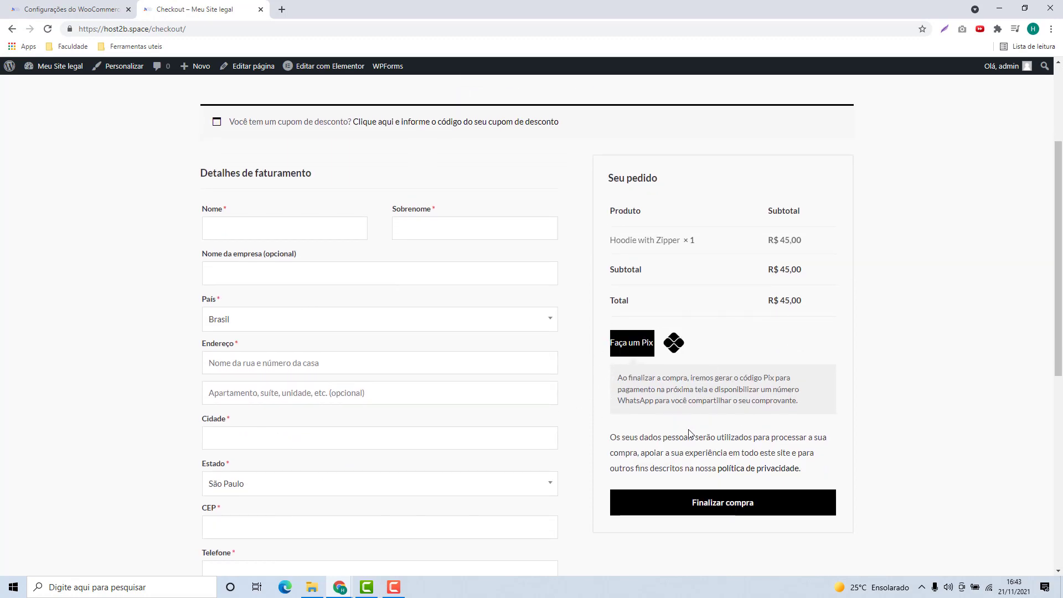
left_click(702, 354)
left_click_drag(611, 346, 634, 344)
left_click(720, 304)
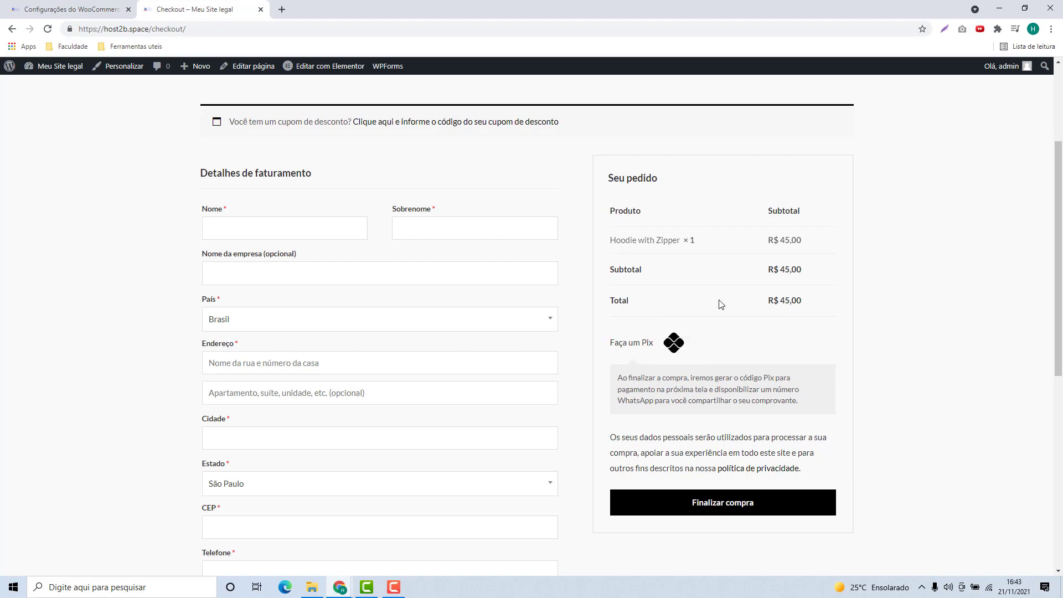
triple_click(620, 346)
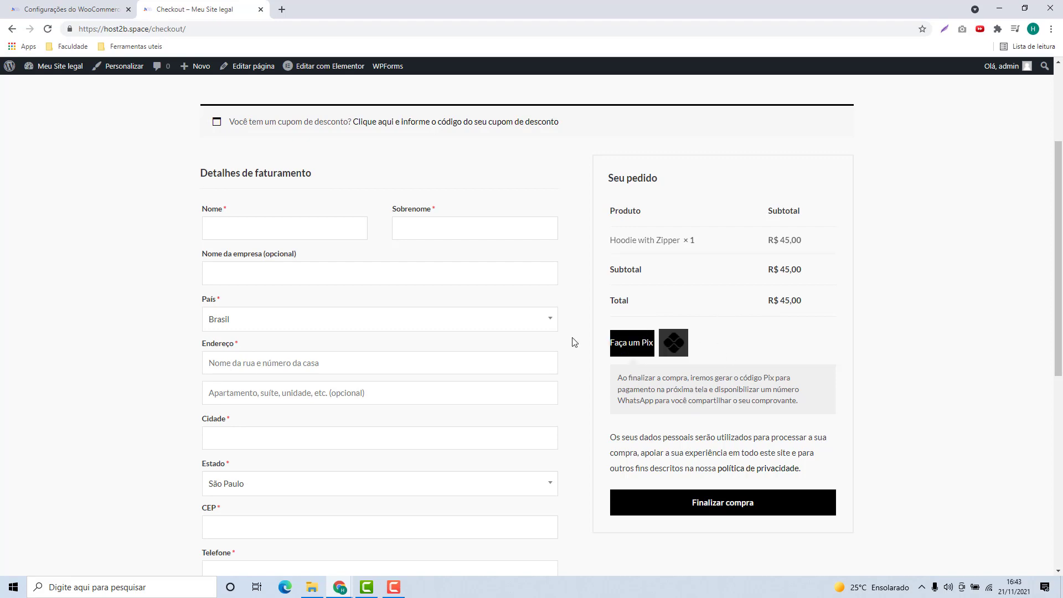
scroll(573, 340, "down", 4)
scroll(531, 310, "up", 2)
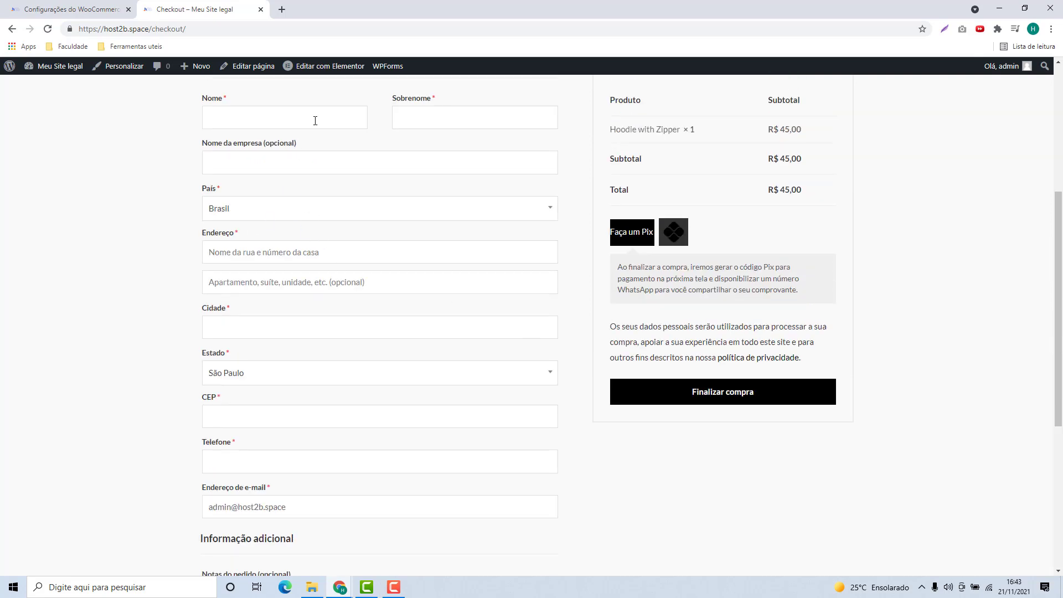
Step: Autofill the billing details from the browser's saved data and place the order with Pix
left_click(315, 121)
type("F")
key("Down")
key("Return")
scroll(218, 442, "up", 3)
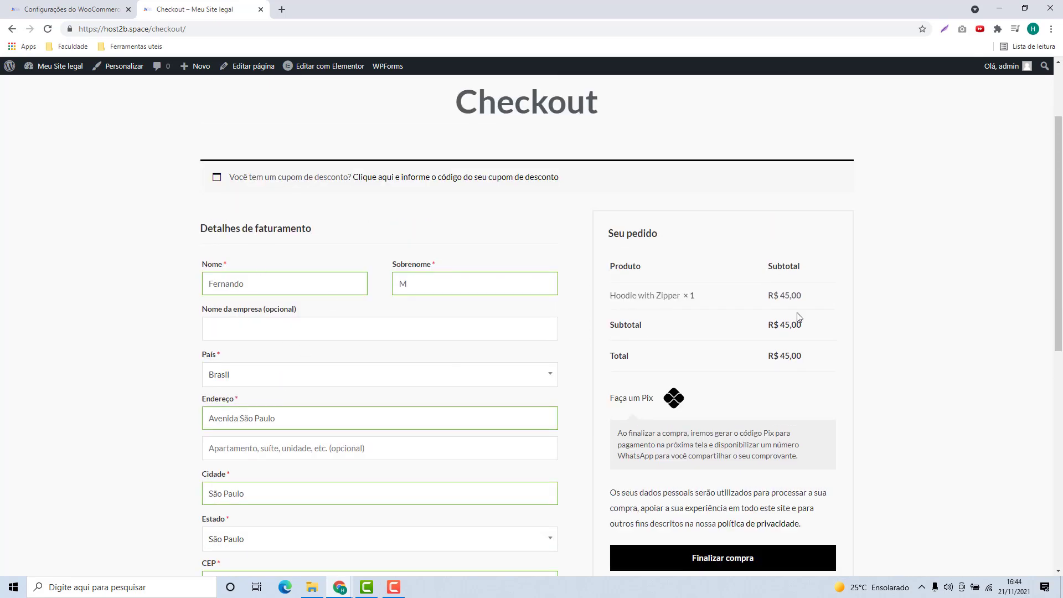
scroll(800, 317, "down", 1)
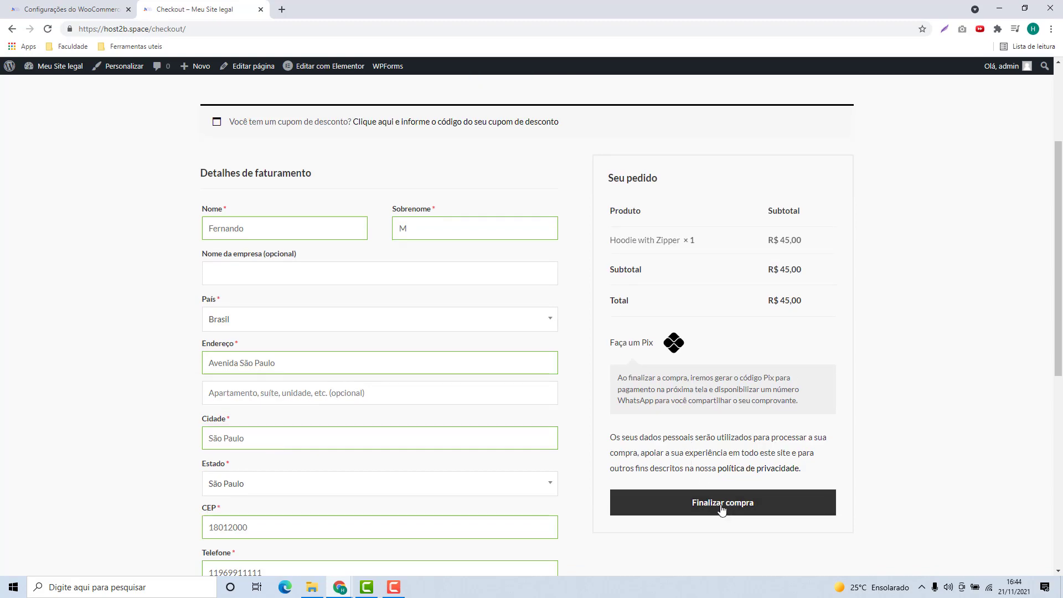
left_click(722, 505)
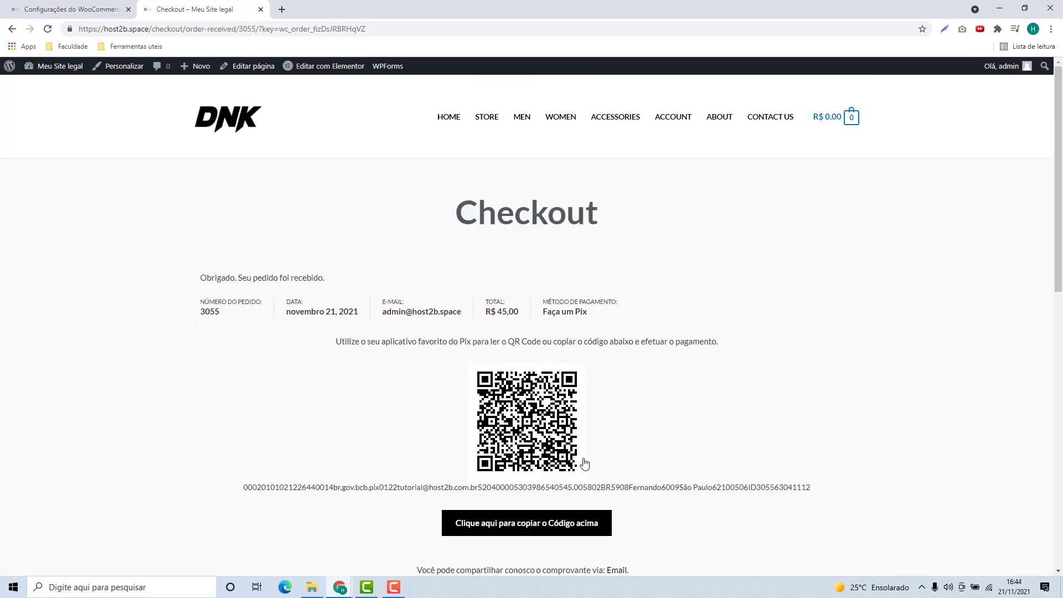
scroll(556, 382, "down", 4)
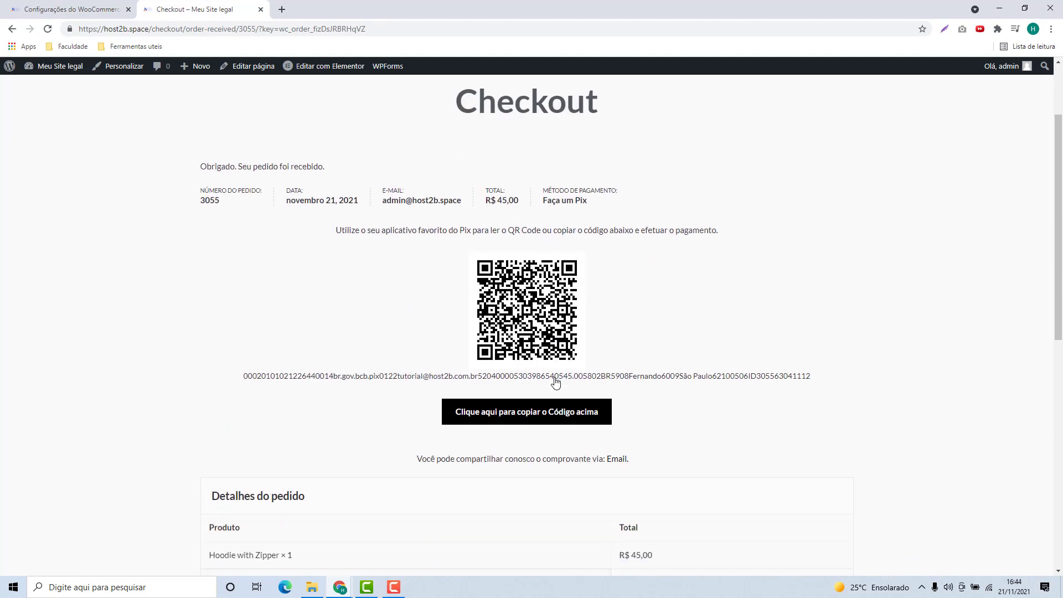
scroll(563, 392, "up", 3)
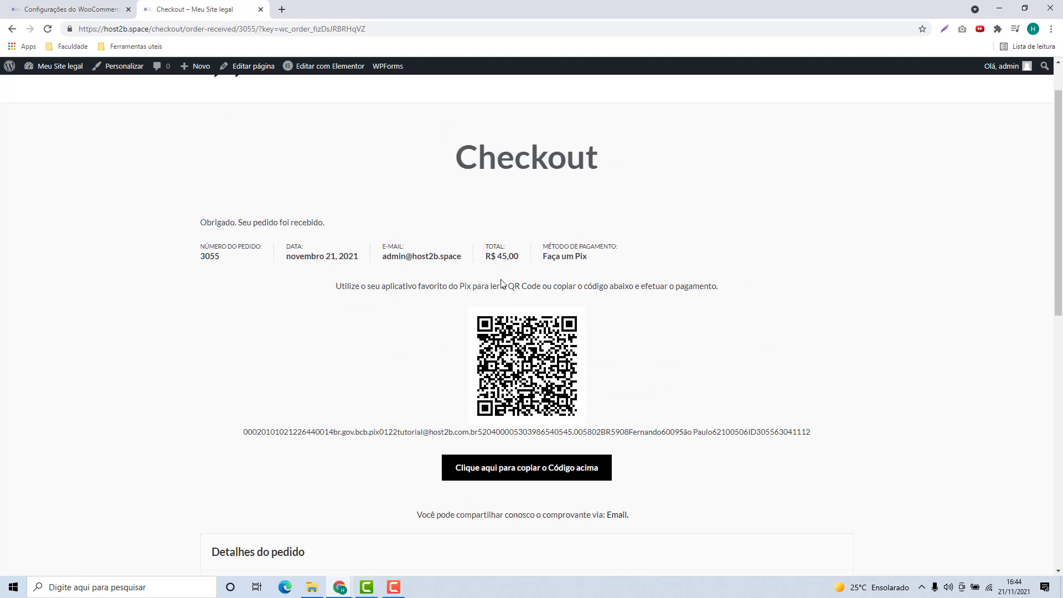
left_click_drag(335, 287, 546, 286)
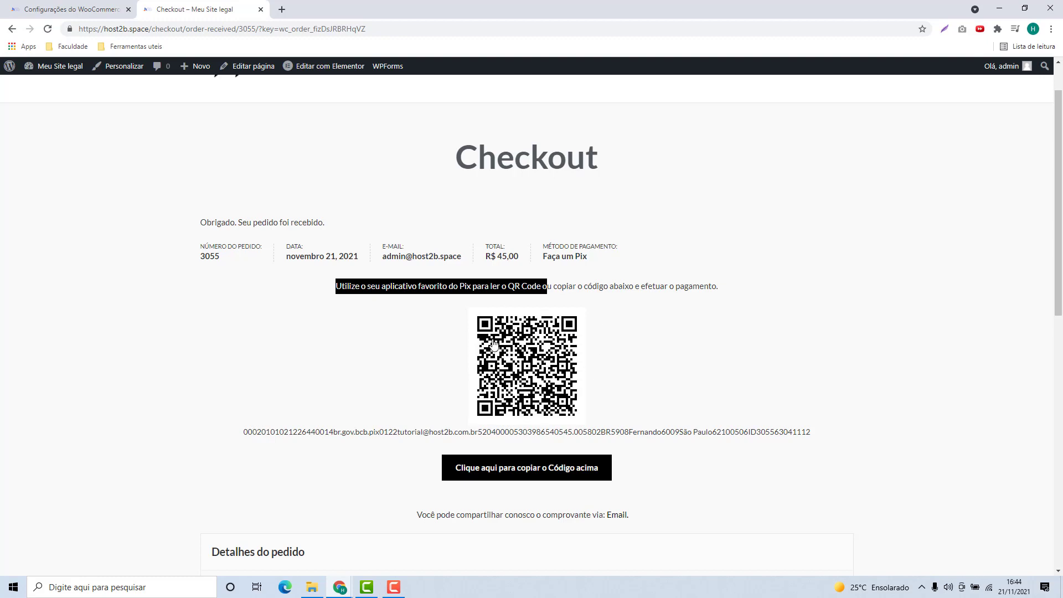
scroll(268, 380, "down", 1)
left_click_drag(246, 376, 802, 376)
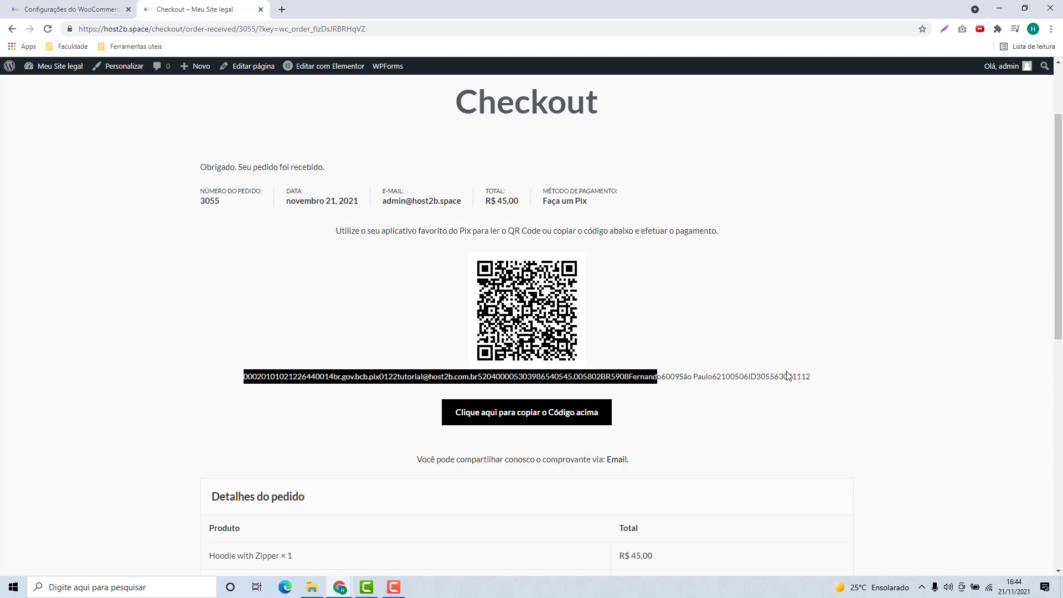
double_click(715, 382)
triple_click(714, 382)
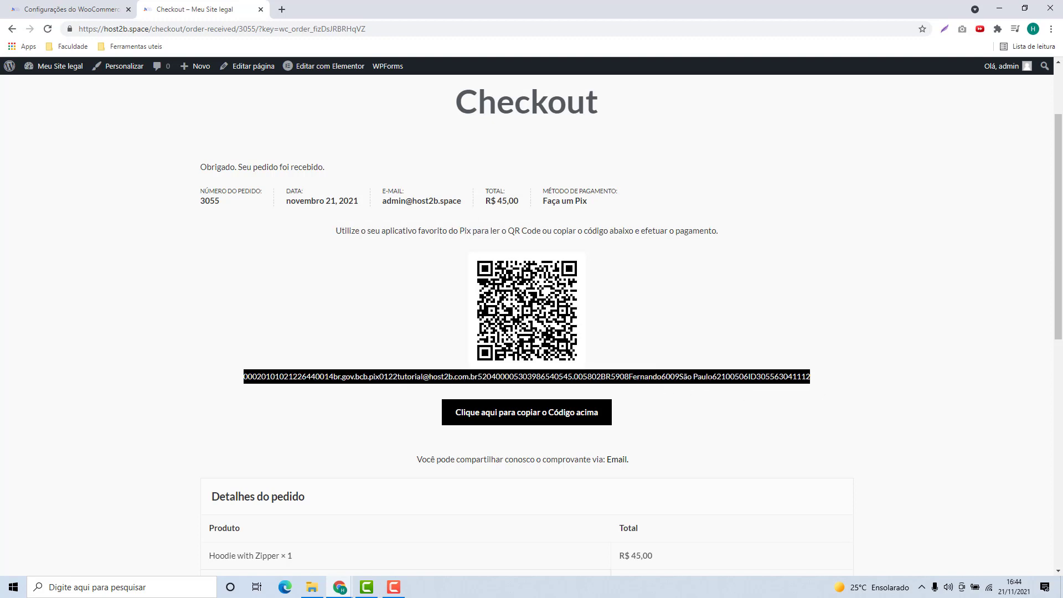
scroll(614, 376, "down", 1)
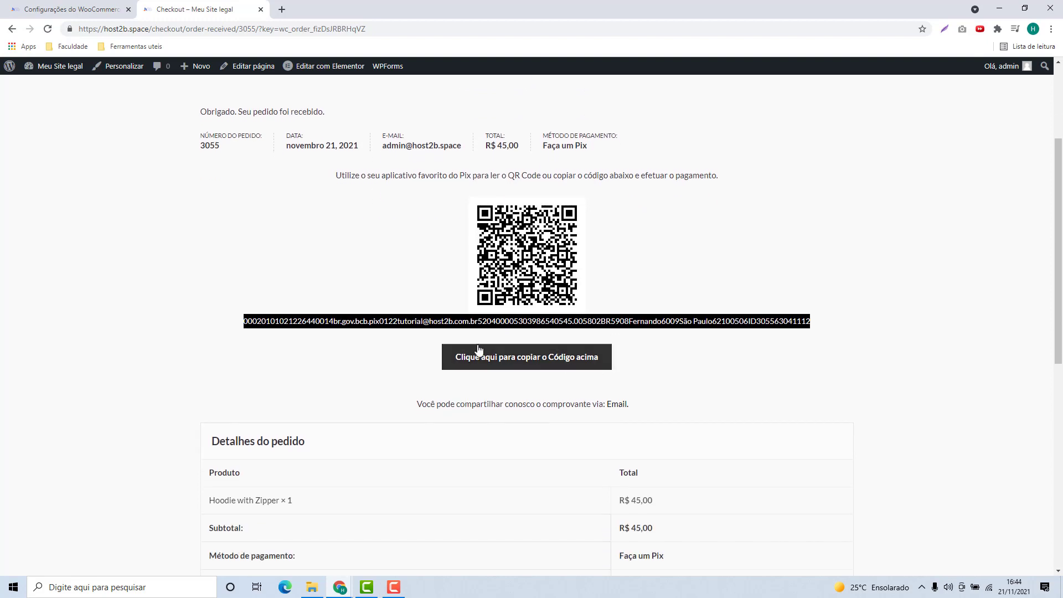
scroll(528, 283, "down", 1)
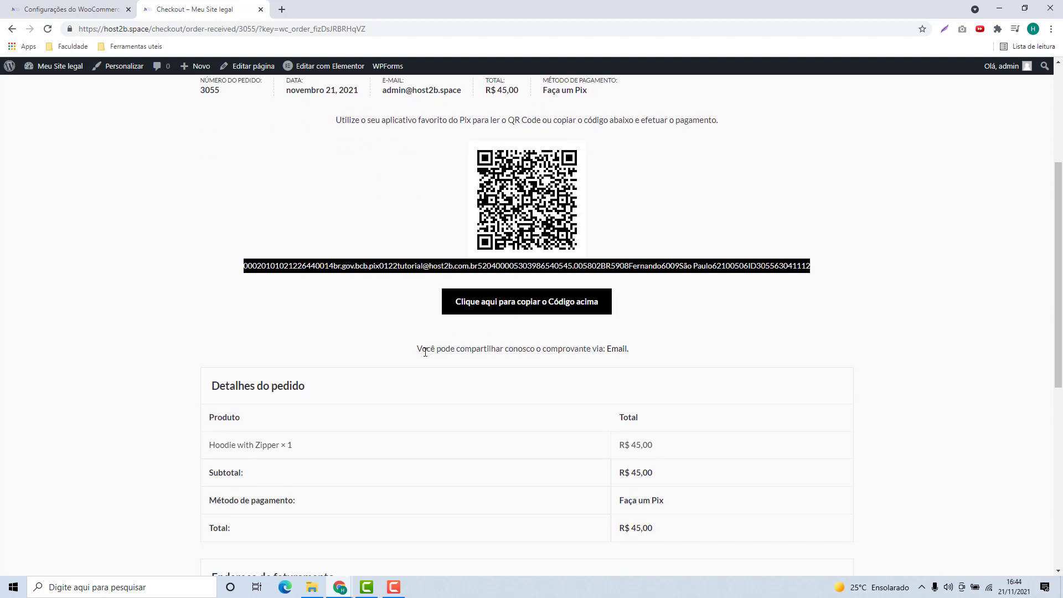
left_click_drag(417, 349, 552, 350)
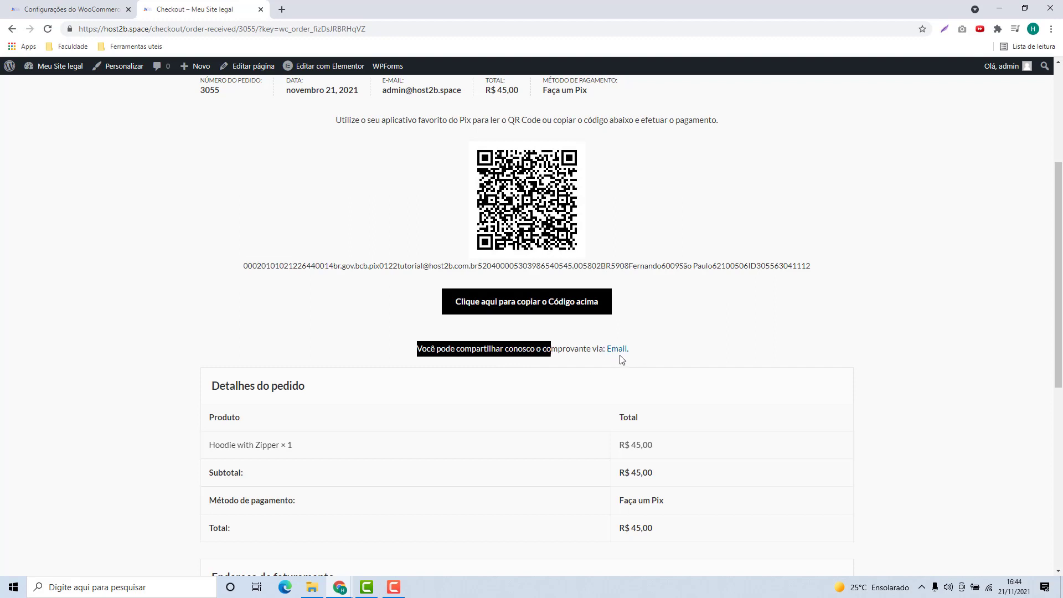
scroll(332, 343, "down", 2)
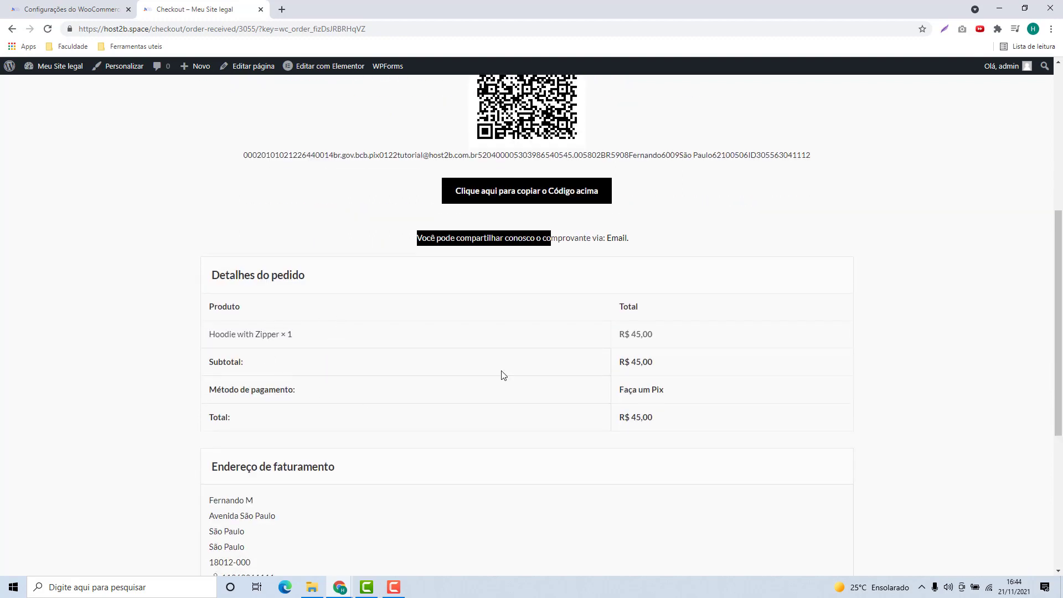
left_click_drag(211, 276, 301, 284)
scroll(235, 430, "down", 1)
left_click_drag(218, 413, 335, 406)
scroll(335, 406, "down", 3)
scroll(522, 449, "up", 9)
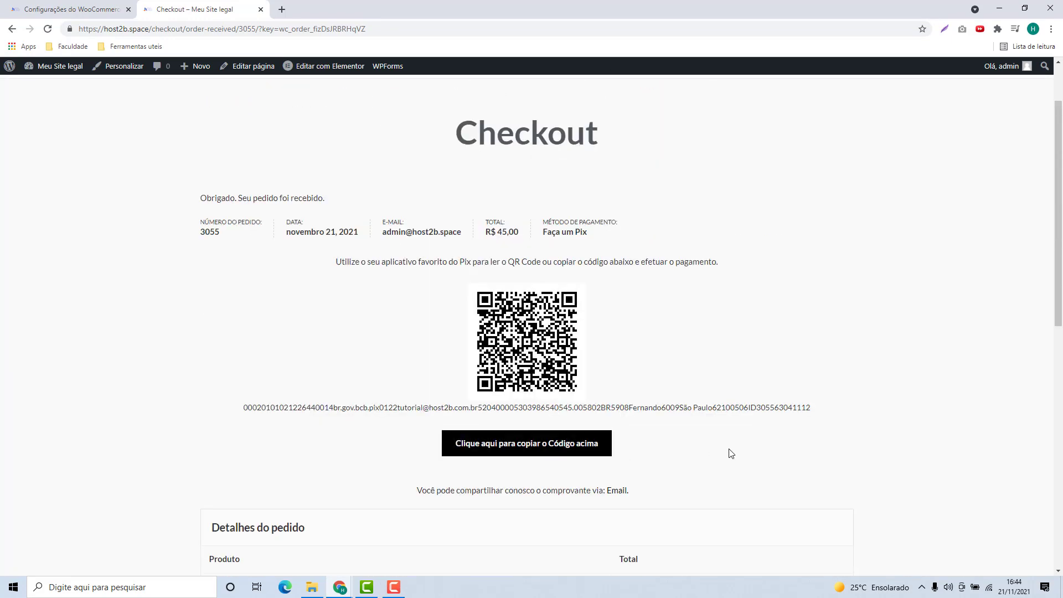
scroll(792, 362, "up", 2)
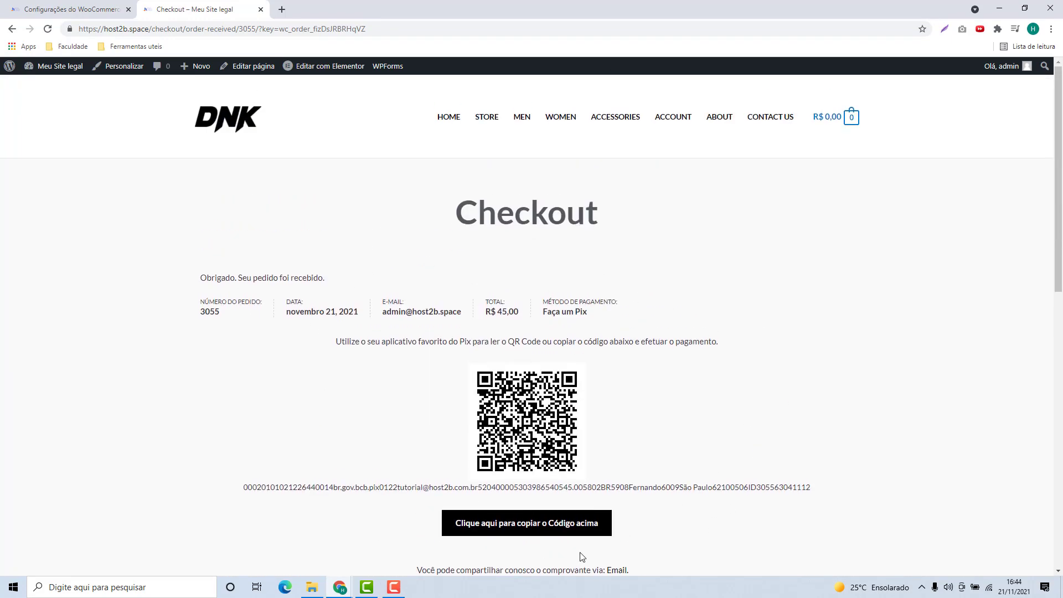
scroll(612, 424, "down", 2)
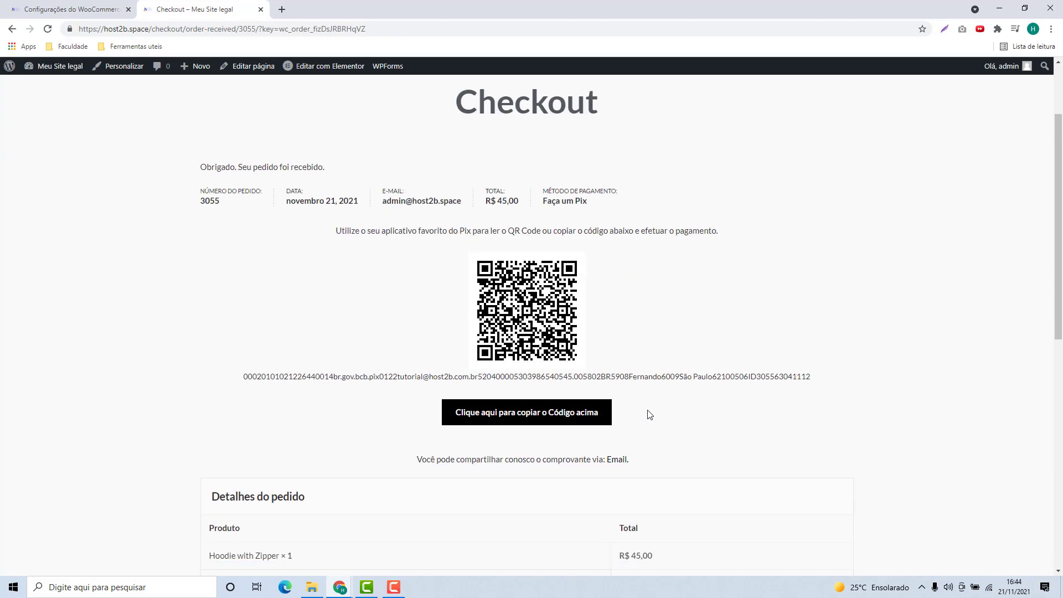
scroll(729, 416, "up", 2)
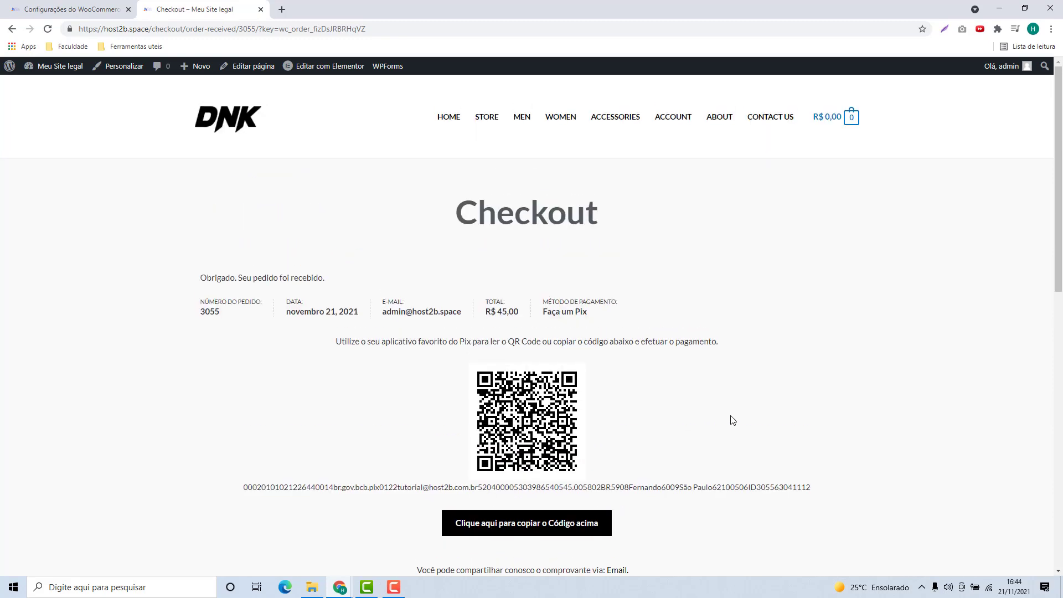